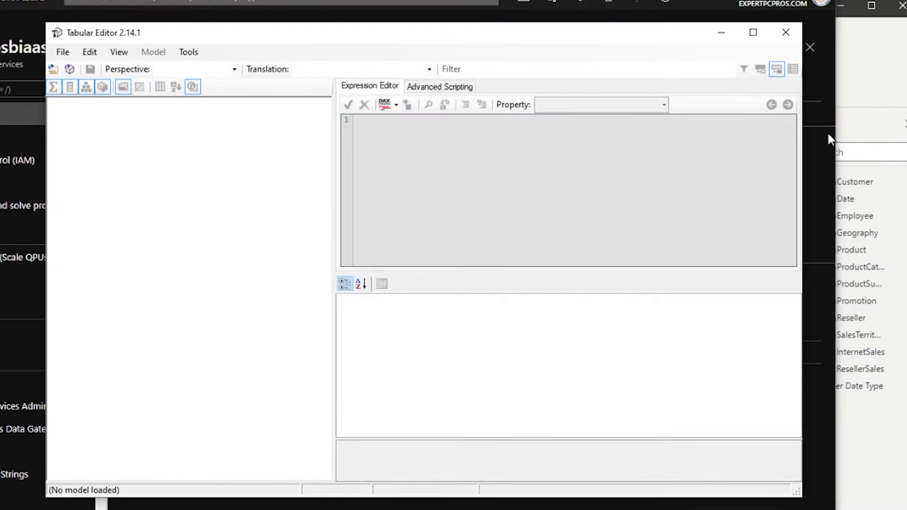
Open the KratosBIData_SSAS database from the LOCALHOST tabular server in Tabular Editor
{"action": "left_click", "coordinate": [70, 69]}
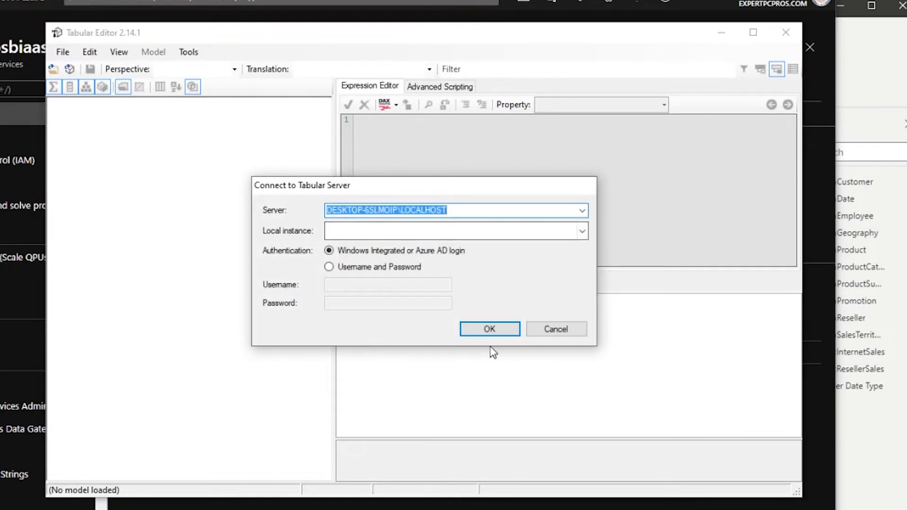
{"action": "left_click", "coordinate": [493, 331]}
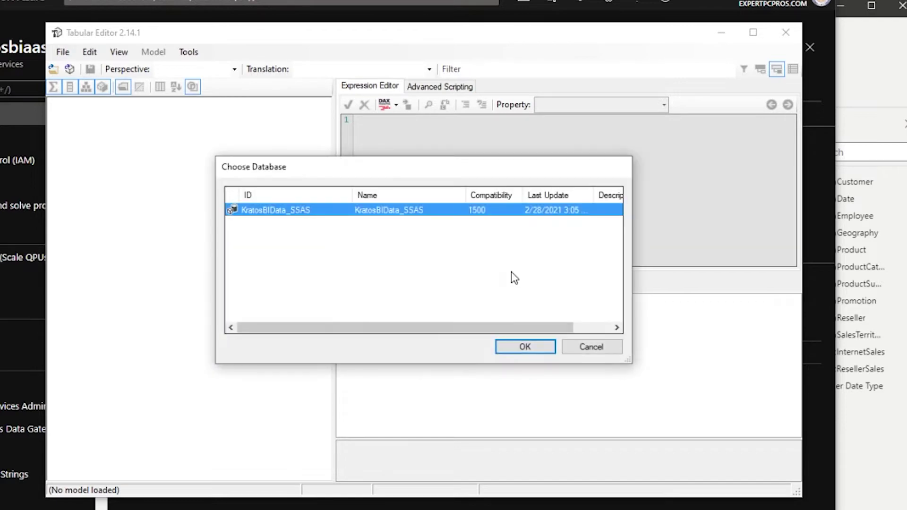
{"action": "left_click", "coordinate": [536, 351]}
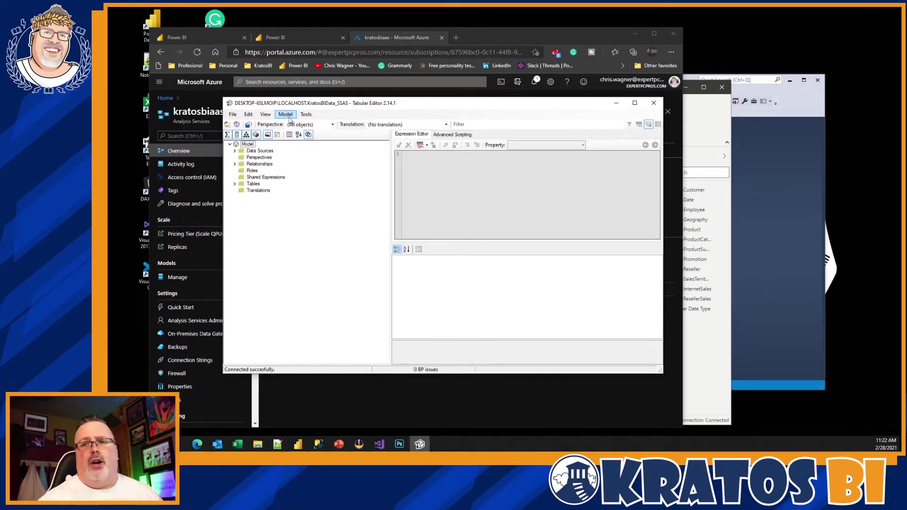
Copy the Management Server Name from the Azure Analysis Services server overview
{"action": "left_click", "coordinate": [505, 97]}
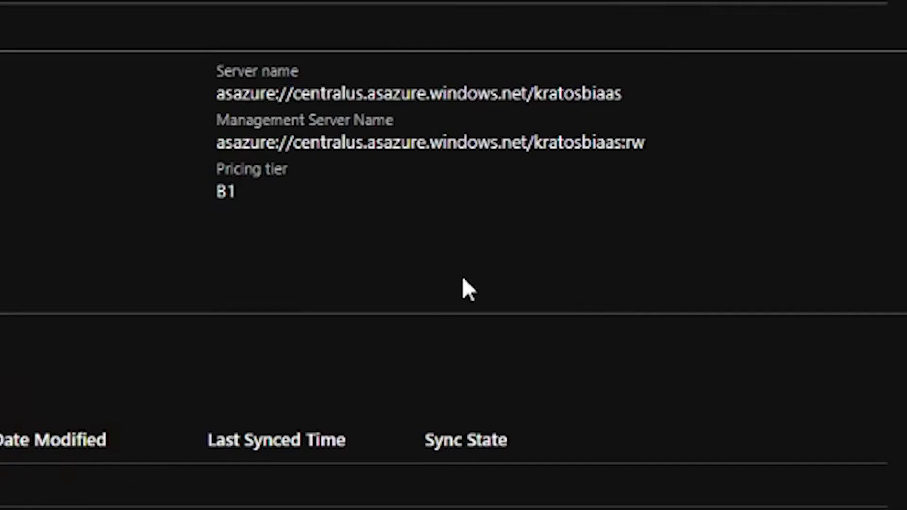
{"action": "left_click", "coordinate": [869, 150]}
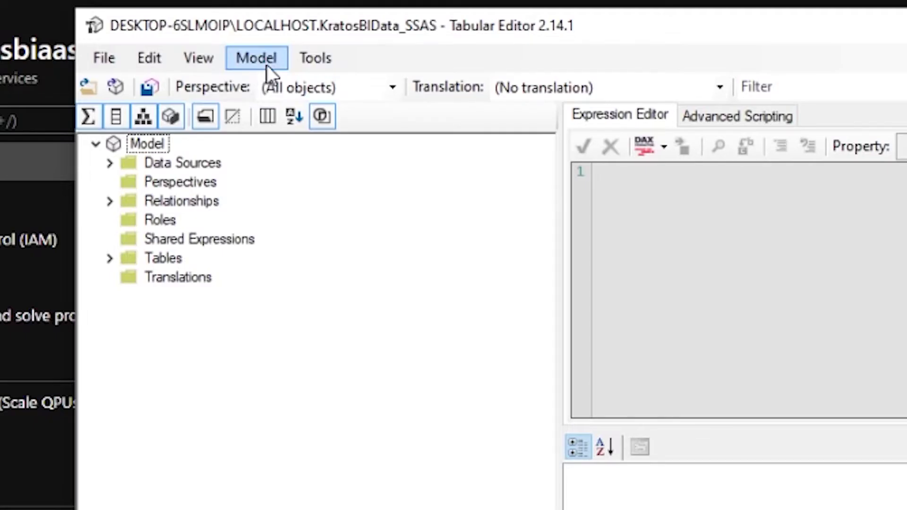
Start a model deployment to the pasted asazure management server and sign in with the work account
{"action": "left_click", "coordinate": [268, 65]}
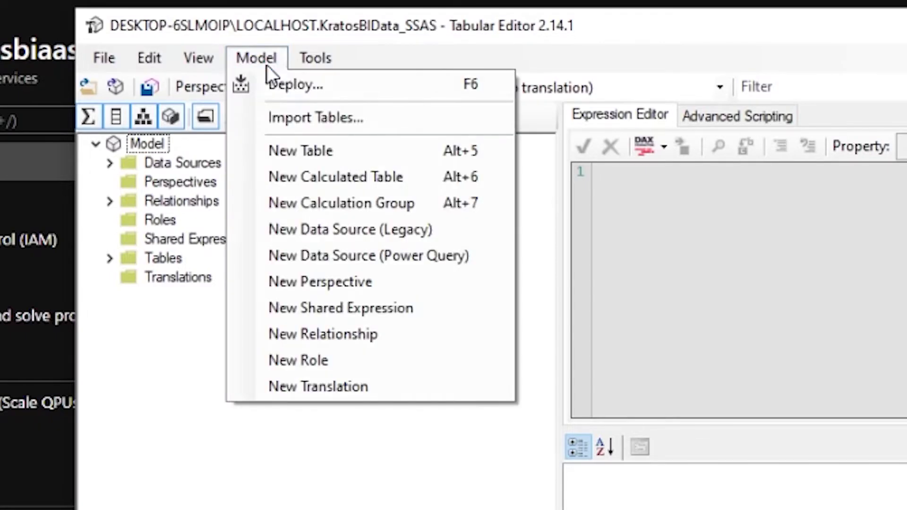
{"action": "left_click", "coordinate": [288, 85]}
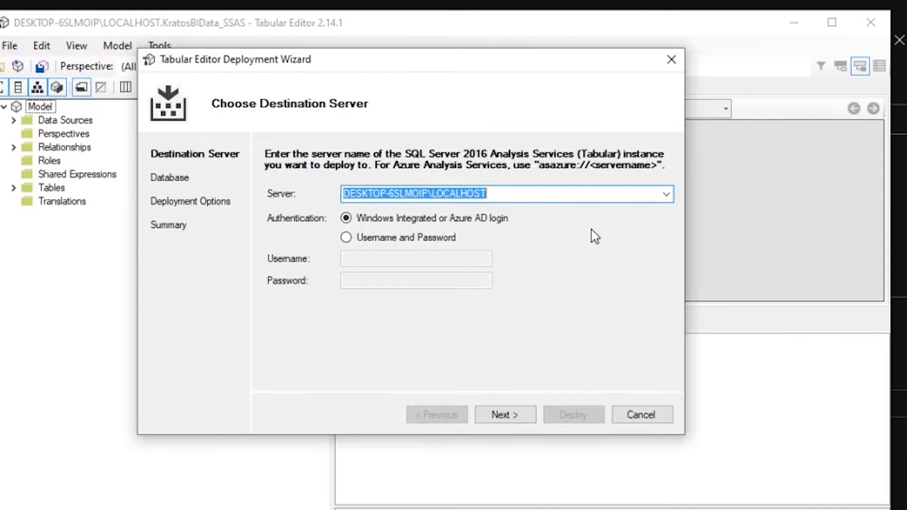
{"action": "type", "text": "asazure://centralus.asazure.windows.net/kratosbiaas:rw"}
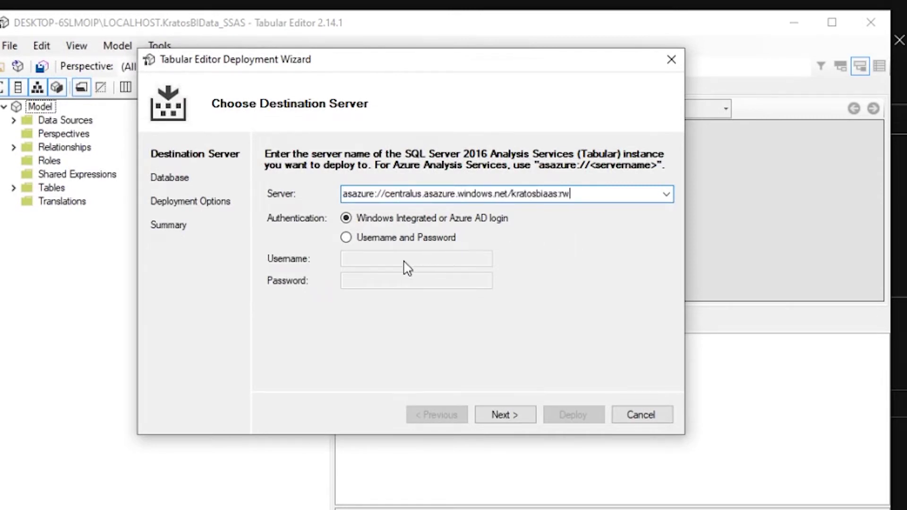
{"action": "left_click", "coordinate": [510, 415]}
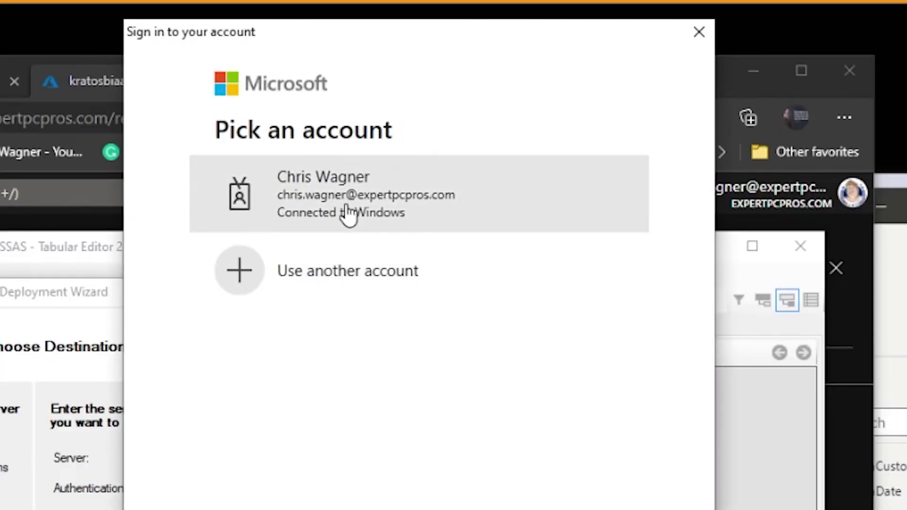
{"action": "left_click", "coordinate": [349, 212]}
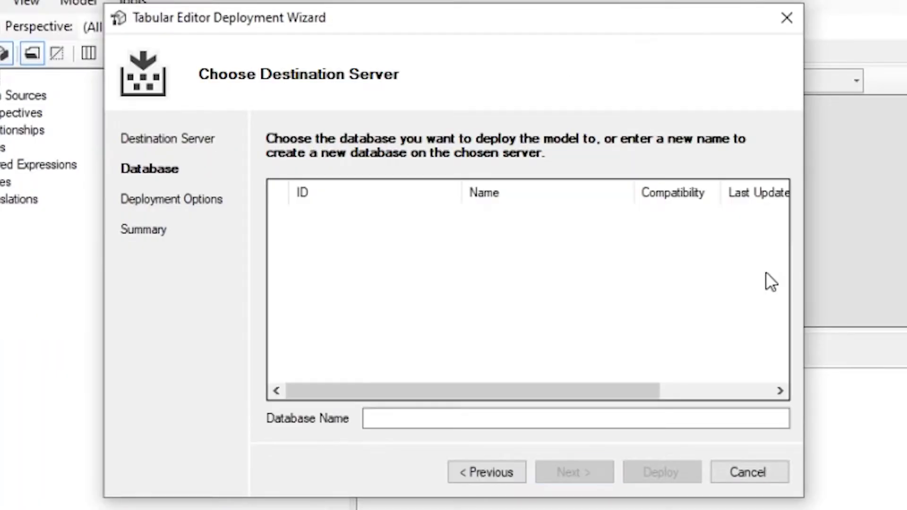
Name the new database KratosBIData_AAS and deploy it with the default options
{"action": "left_click", "coordinate": [449, 419]}
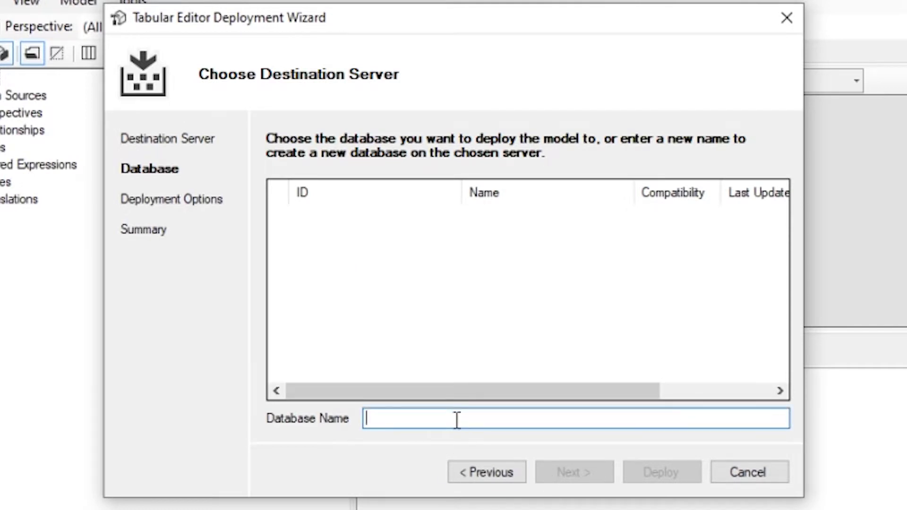
{"action": "type", "text": "KratosBIData"}
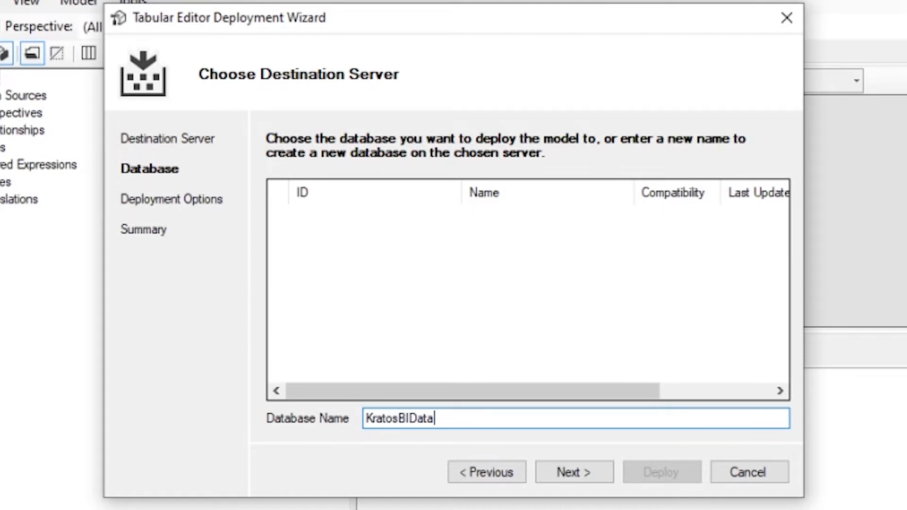
{"action": "type", "text": "_AAS"}
{"action": "left_click", "coordinate": [552, 479]}
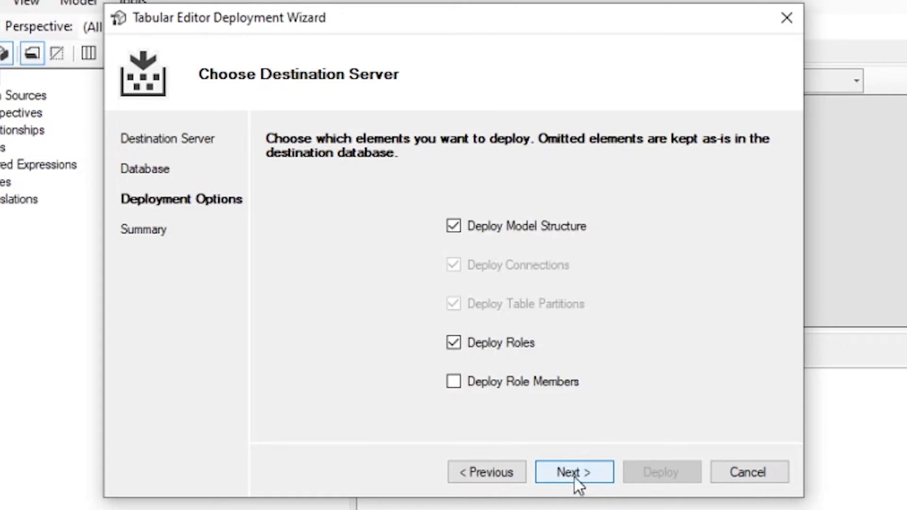
{"action": "left_click", "coordinate": [576, 477]}
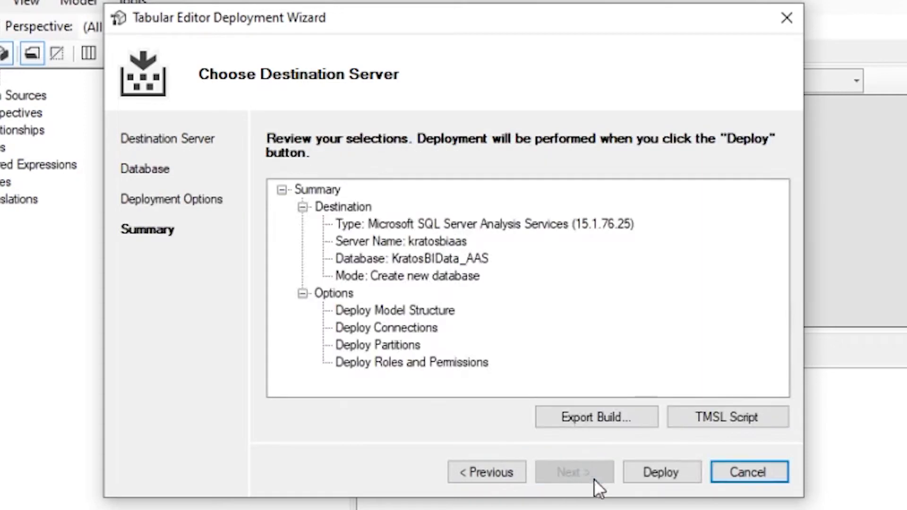
{"action": "left_click", "coordinate": [636, 474]}
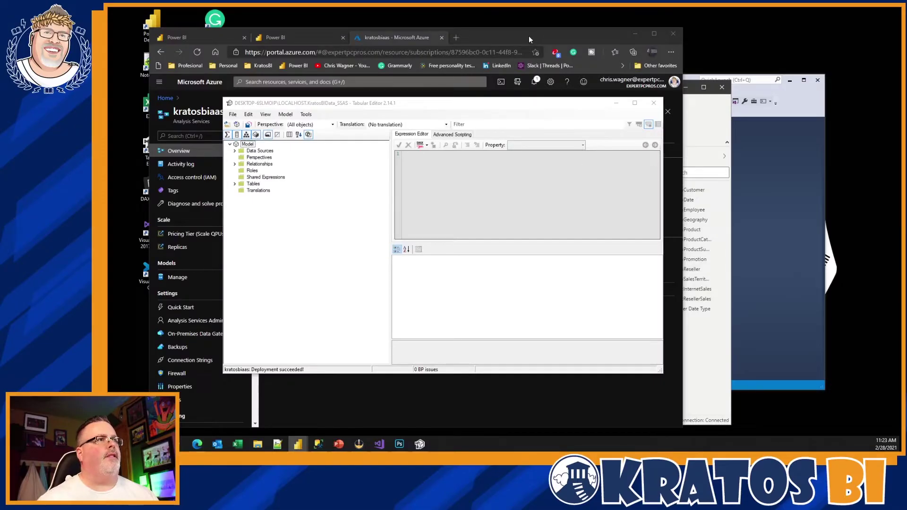
Check the kratosbiaas server's On-Premises Data Gateway settings in the Azure portal
{"action": "left_click", "coordinate": [528, 36]}
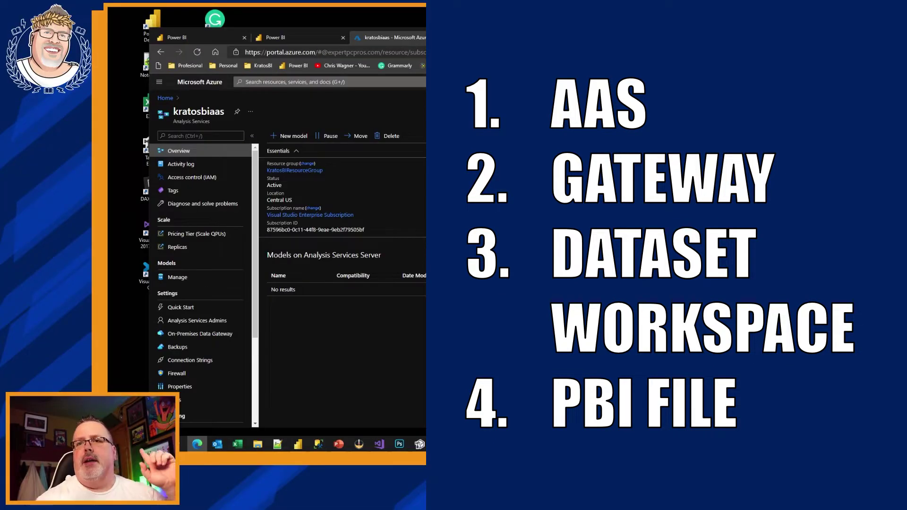
{"action": "left_click", "coordinate": [221, 339]}
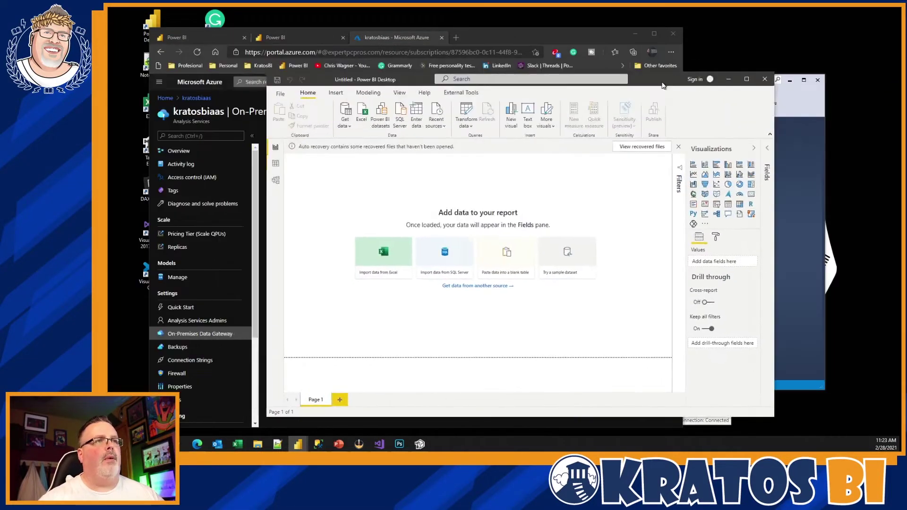
{"action": "left_click", "coordinate": [728, 79]}
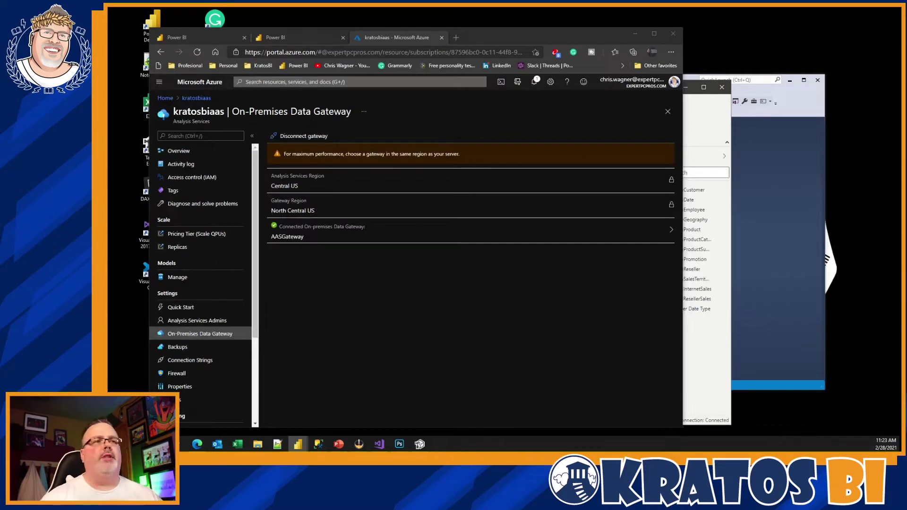
Copy the Azure server name from the Overview page and bring Power BI Desktop forward
{"action": "left_click", "coordinate": [179, 150]}
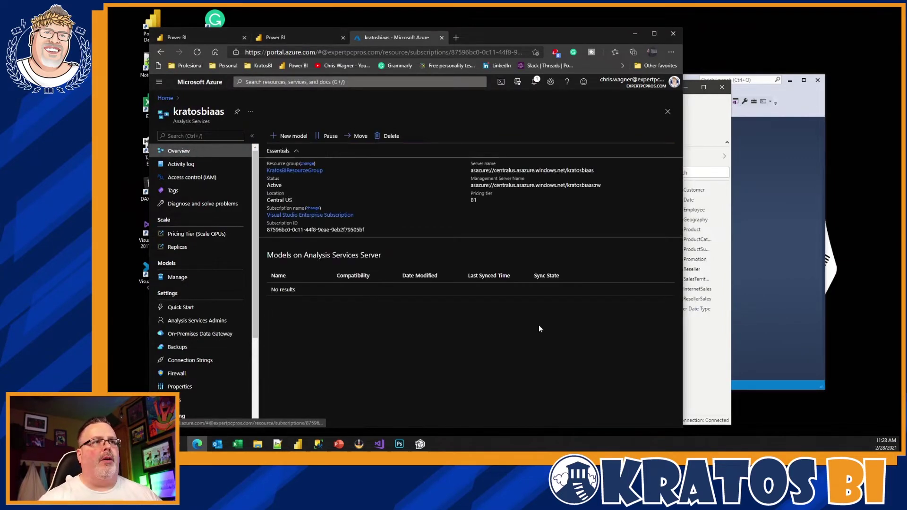
{"action": "left_click", "coordinate": [667, 170]}
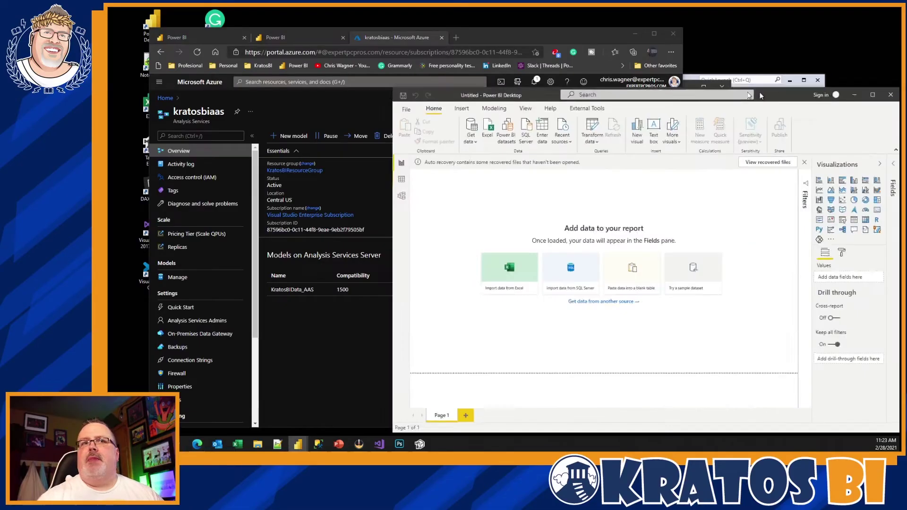
{"action": "left_click_drag", "start_coordinate": [761, 96], "coordinate": [577, 81]}
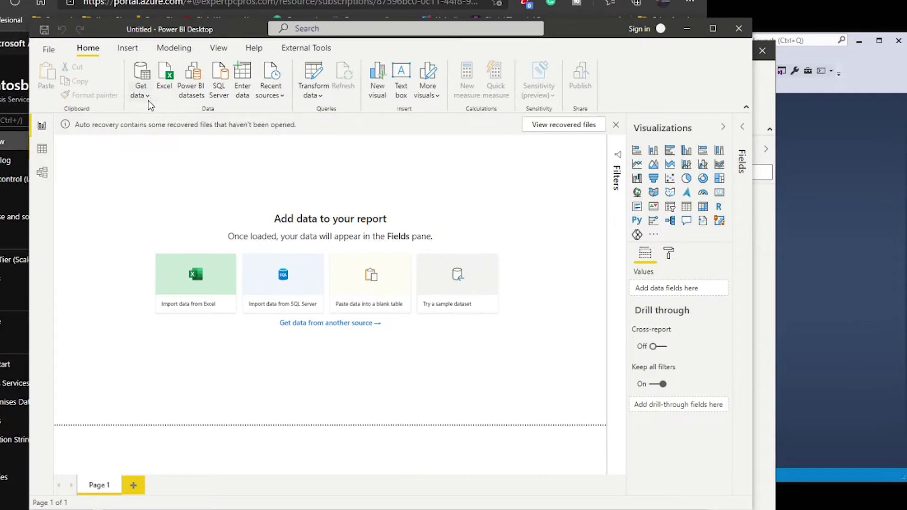
Add an Analysis Services source using the pasted asazure:// server address in Connect live mode
{"action": "left_click", "coordinate": [150, 105]}
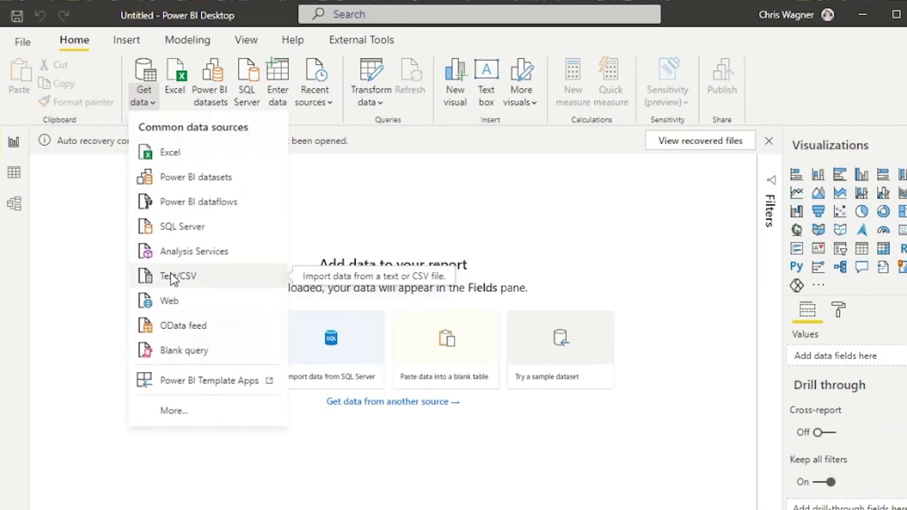
{"action": "left_click", "coordinate": [182, 255]}
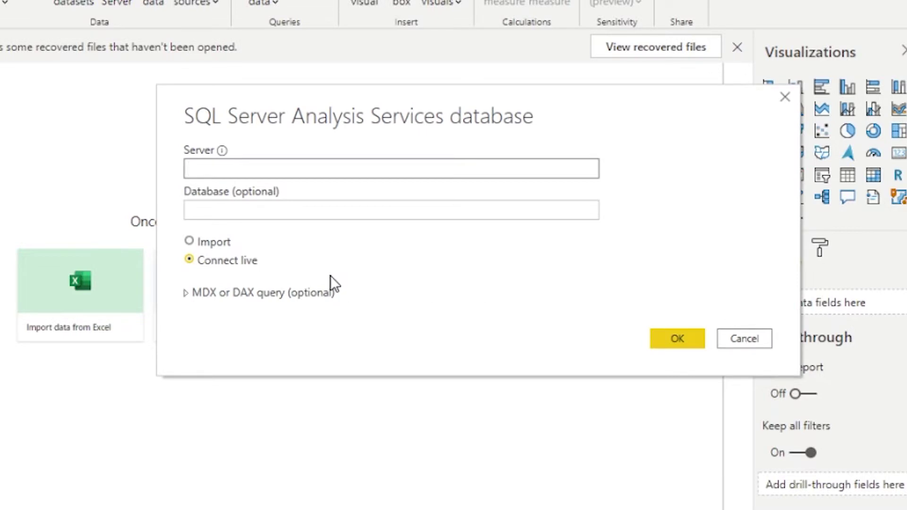
{"action": "key", "text": "ctrl+v"}
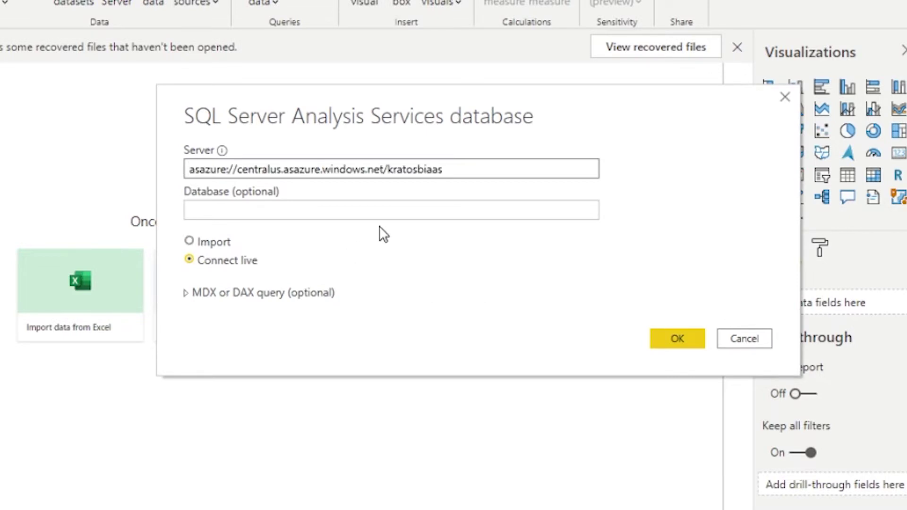
{"action": "left_click", "coordinate": [383, 212]}
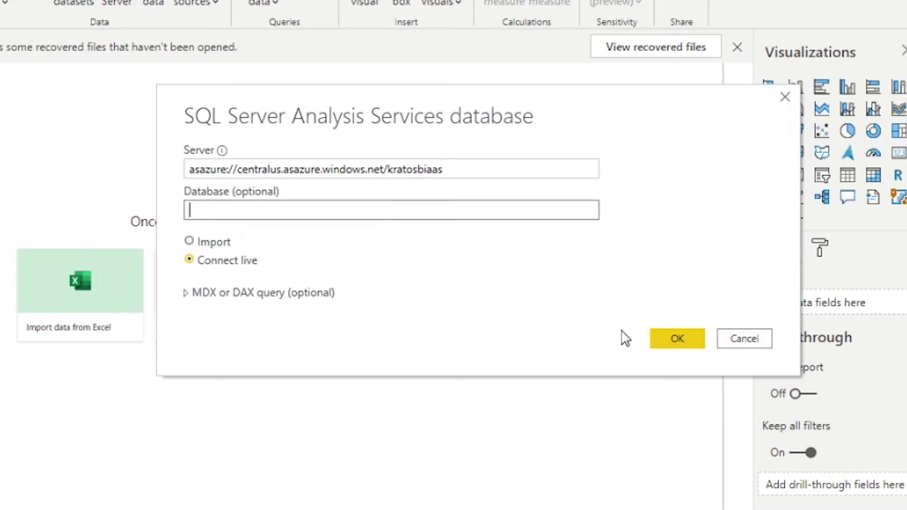
{"action": "left_click", "coordinate": [677, 338]}
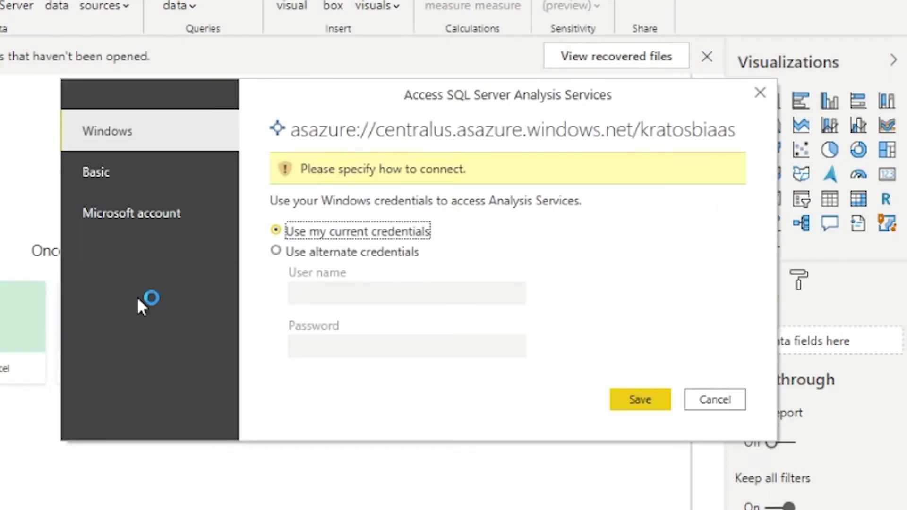
Sign in with a Microsoft account, entering the account password, and connect
{"action": "left_click", "coordinate": [106, 211]}
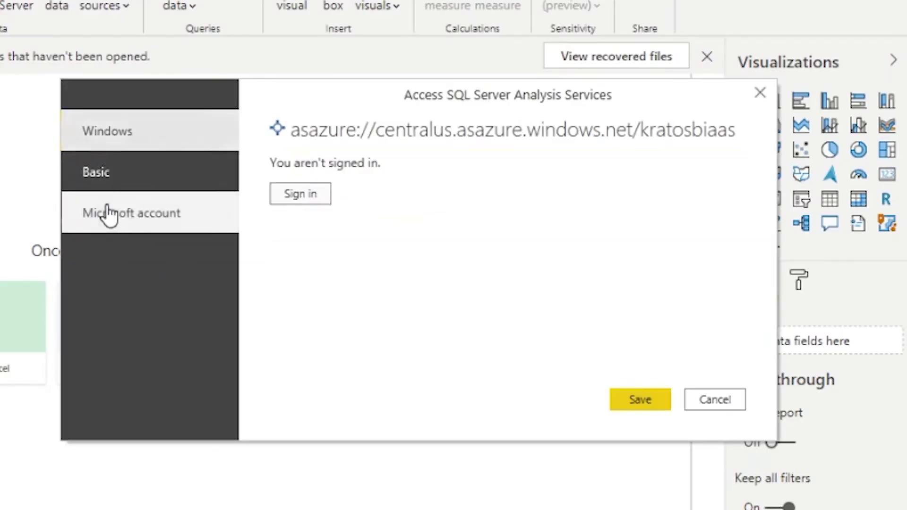
{"action": "left_click", "coordinate": [300, 194]}
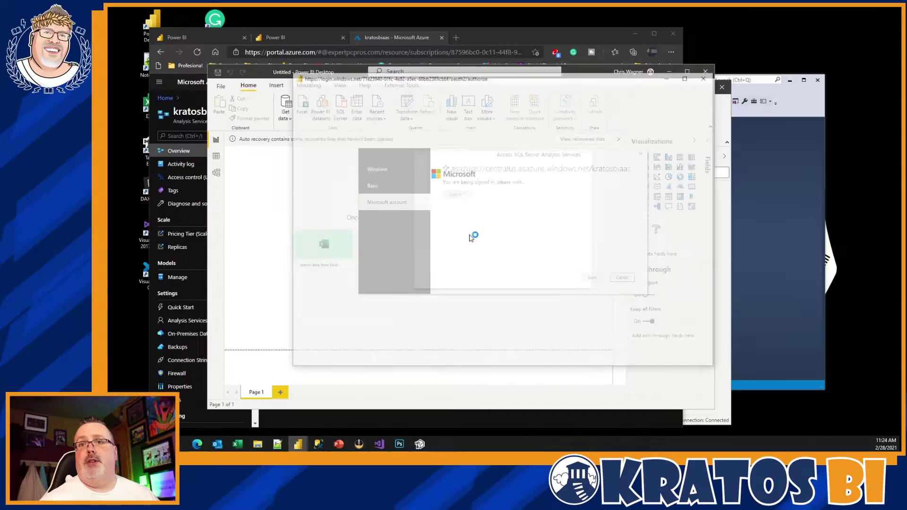
{"action": "left_click", "coordinate": [465, 234]}
{"action": "type", "text": "•"}
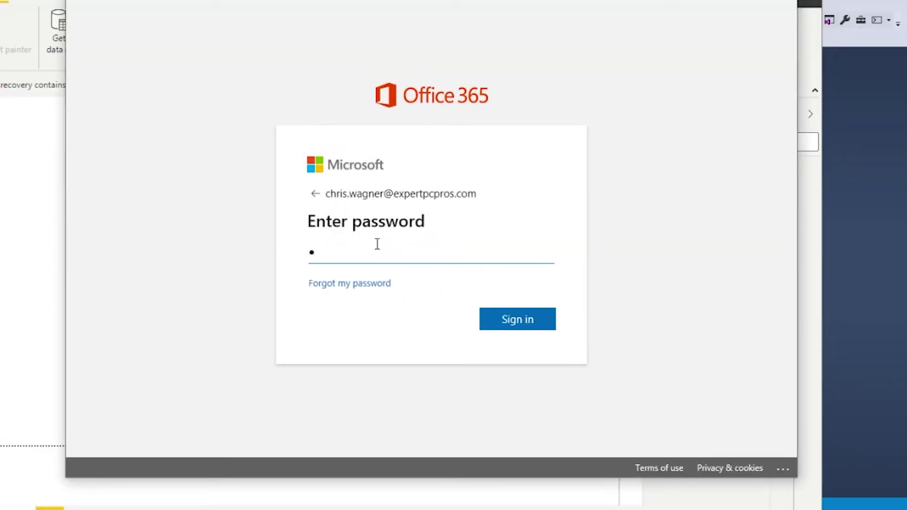
{"action": "key", "text": "BackSpace"}
{"action": "type", "text": "••••"}
{"action": "left_click", "coordinate": [518, 320]}
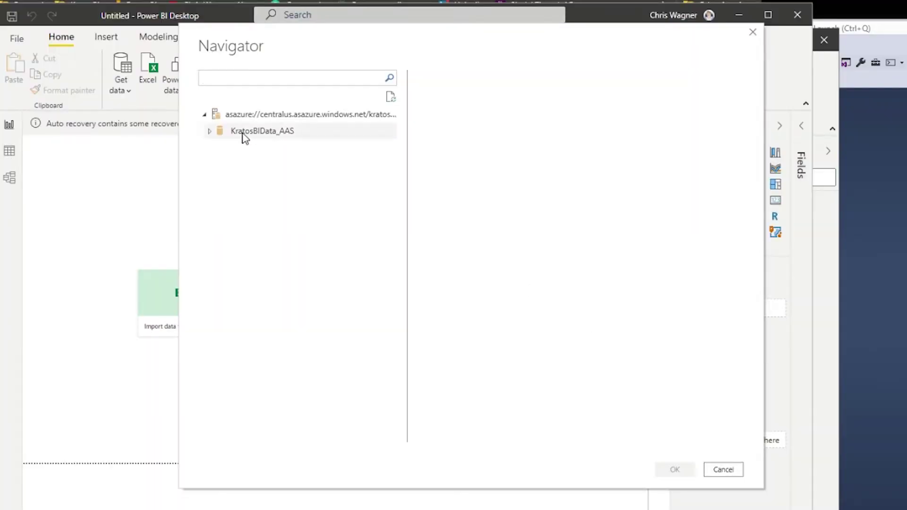
Load the KratosBIData_AAS database live and save the report as KratosBIData_AAS.pbix
{"action": "left_click", "coordinate": [364, 148]}
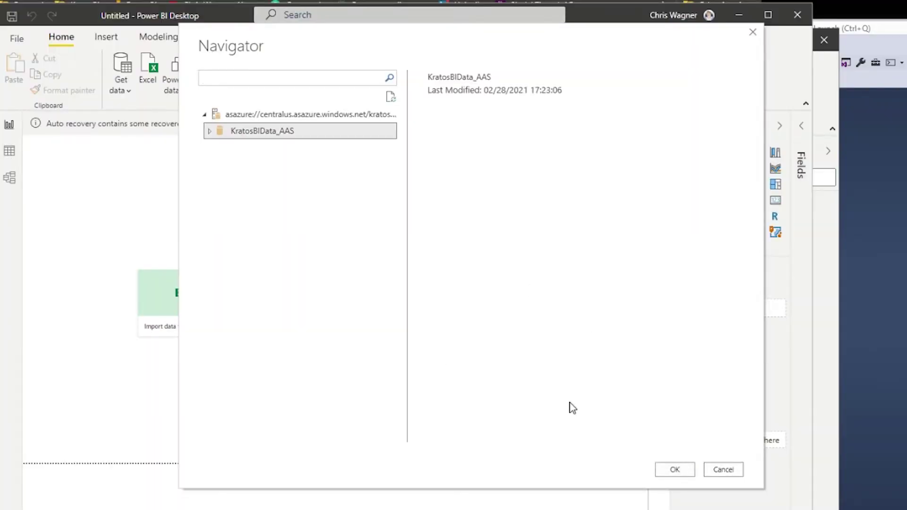
{"action": "left_click", "coordinate": [666, 470]}
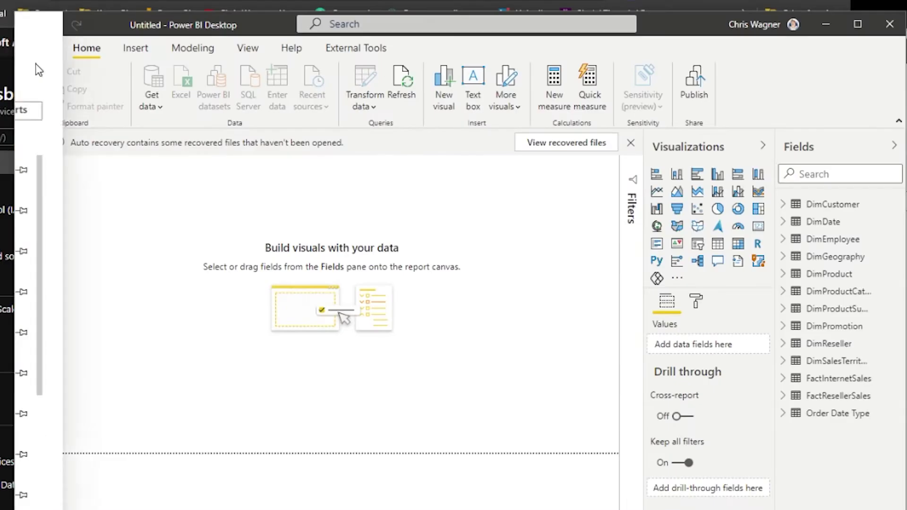
{"action": "left_click", "coordinate": [37, 49]}
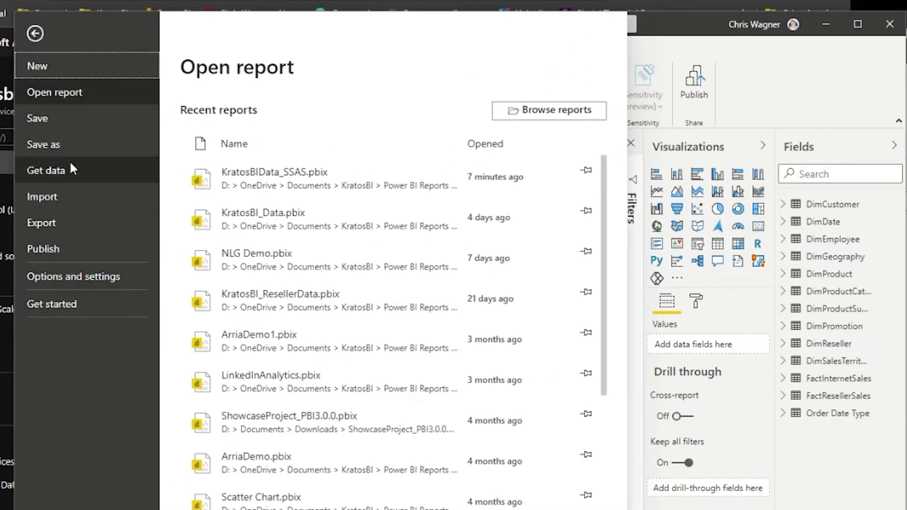
{"action": "key", "text": "Escape"}
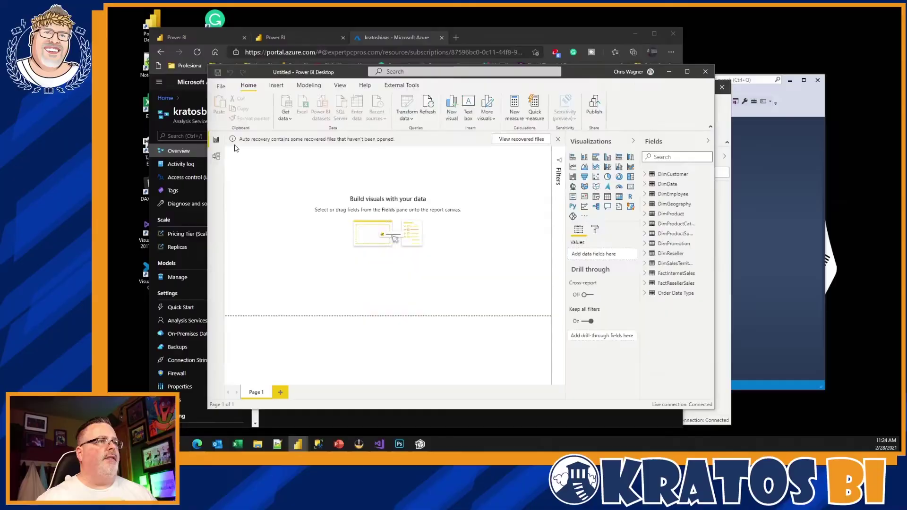
{"action": "key", "text": "ctrl+s"}
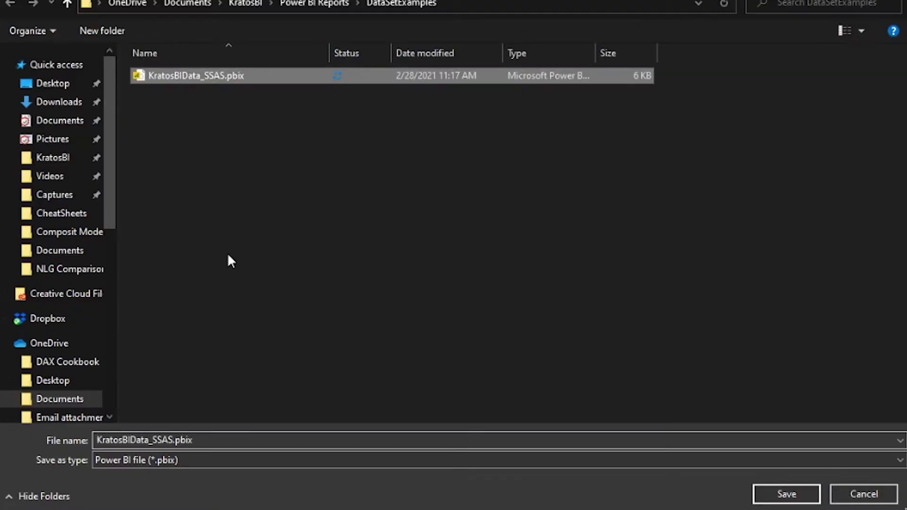
{"action": "left_click", "coordinate": [154, 440]}
{"action": "left_click", "coordinate": [162, 440]}
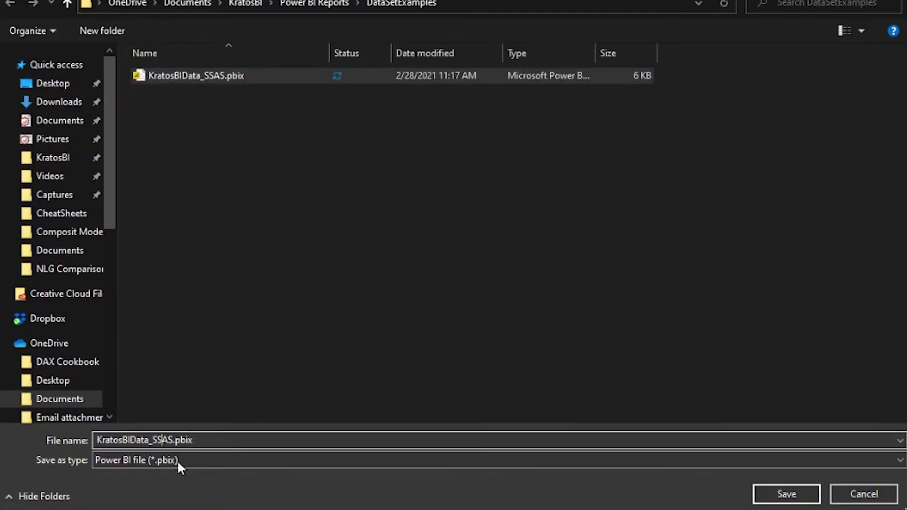
{"action": "key", "text": "BackSpace"}
{"action": "key", "text": "BackSpace"}
{"action": "type", "text": "A"}
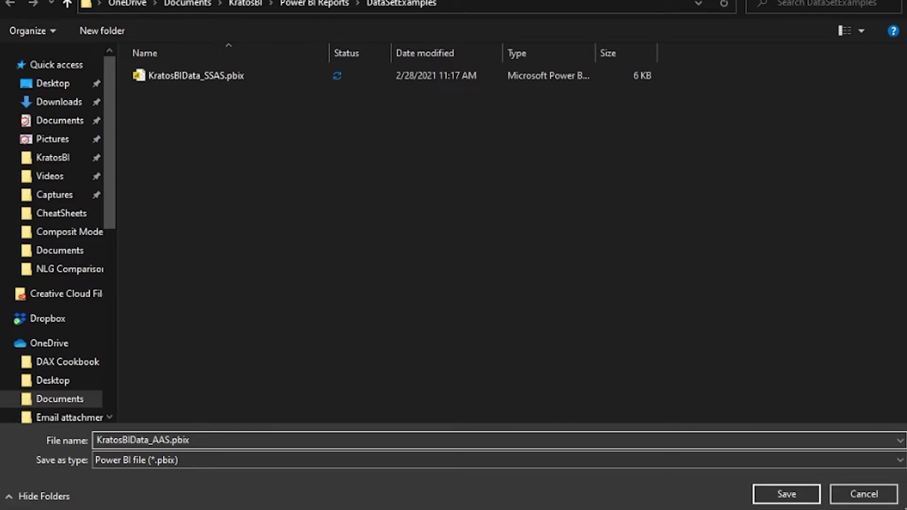
{"action": "left_click", "coordinate": [786, 494]}
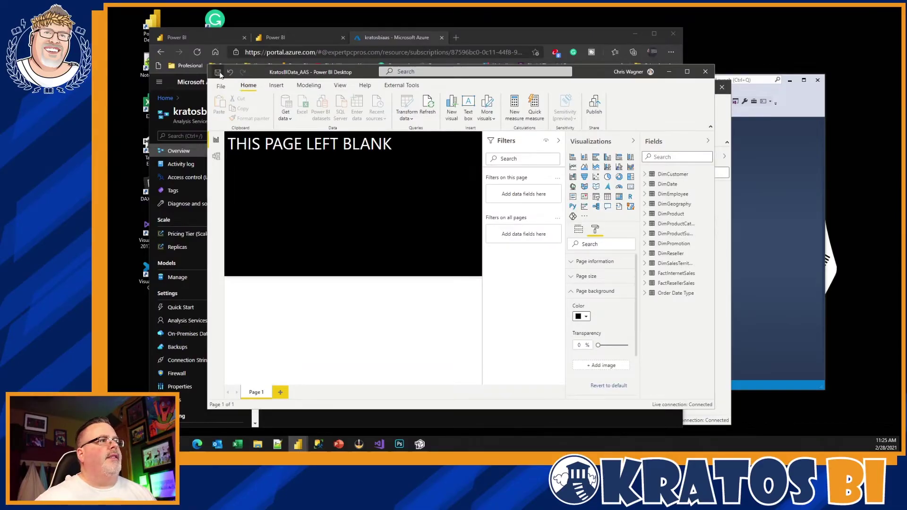
Publish the KratosBIData_AAS report from the Home ribbon to the Demo Datasets workspace
{"action": "left_click", "coordinate": [593, 108]}
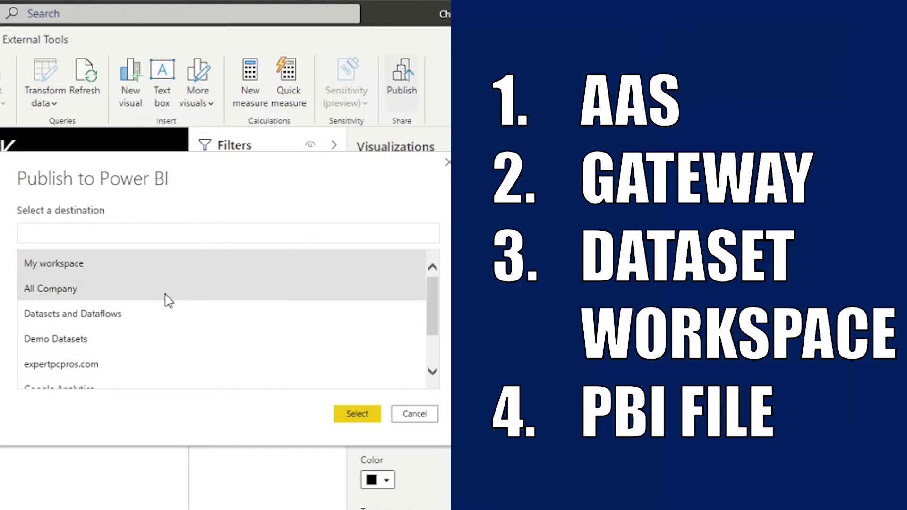
{"action": "left_click", "coordinate": [94, 348]}
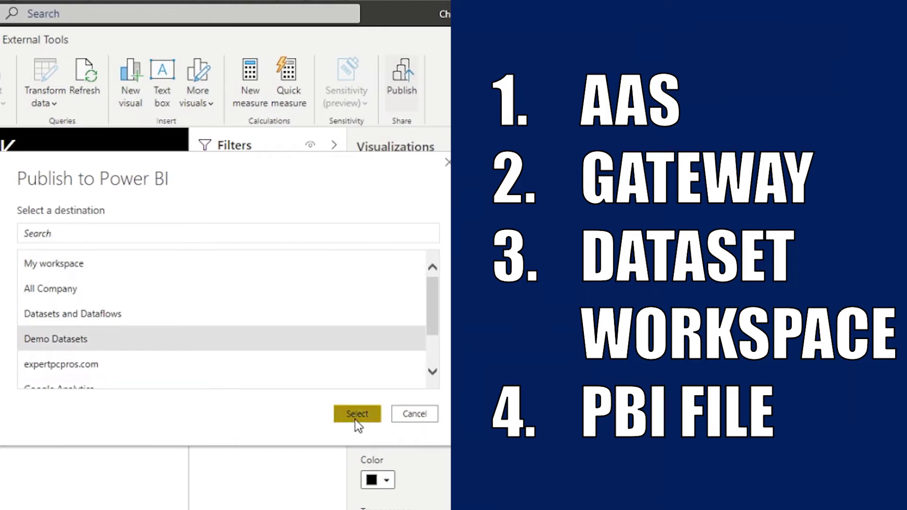
{"action": "left_click", "coordinate": [356, 418]}
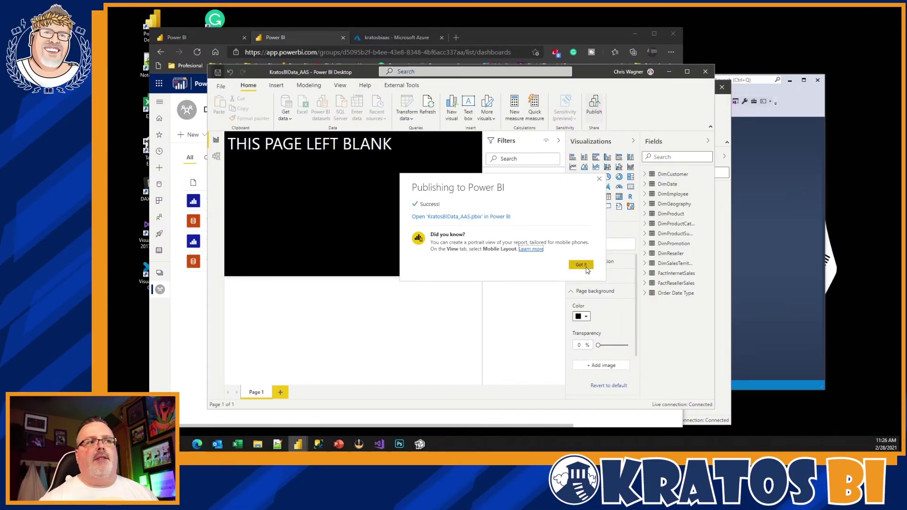
Close the publish success message and minimise Power BI Desktop to view the Demo Datasets workspace
{"action": "left_click", "coordinate": [581, 265]}
{"action": "left_click", "coordinate": [669, 75]}
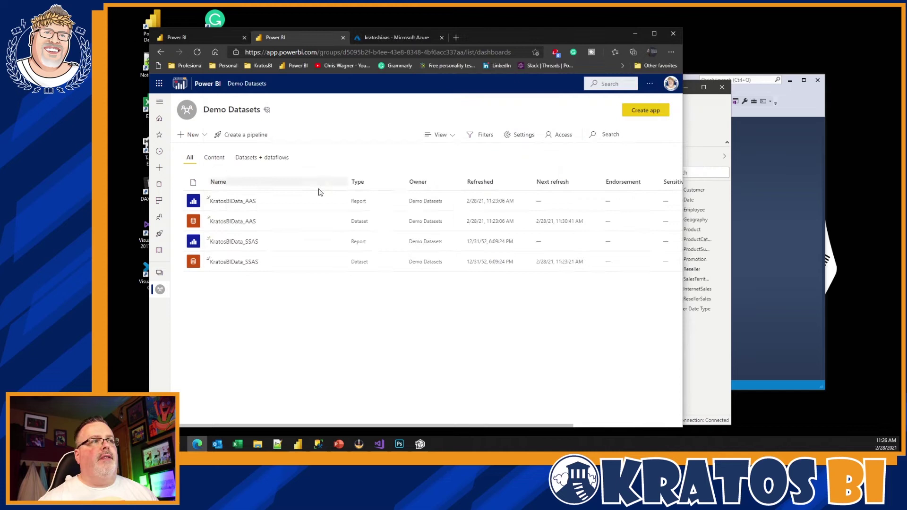